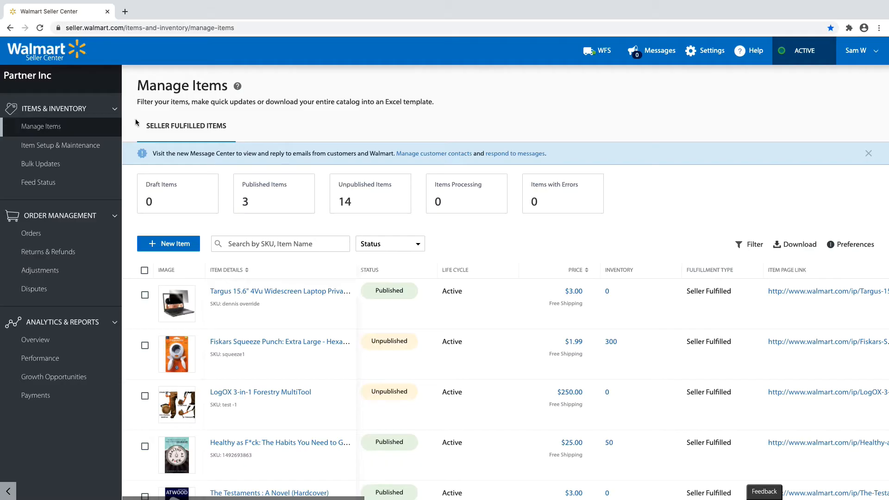
Step: Go to bulk item setup and download the Full Item Spec 4.0 for the Baby Clothing category
{"action": "left_click", "coordinate": [81, 148]}
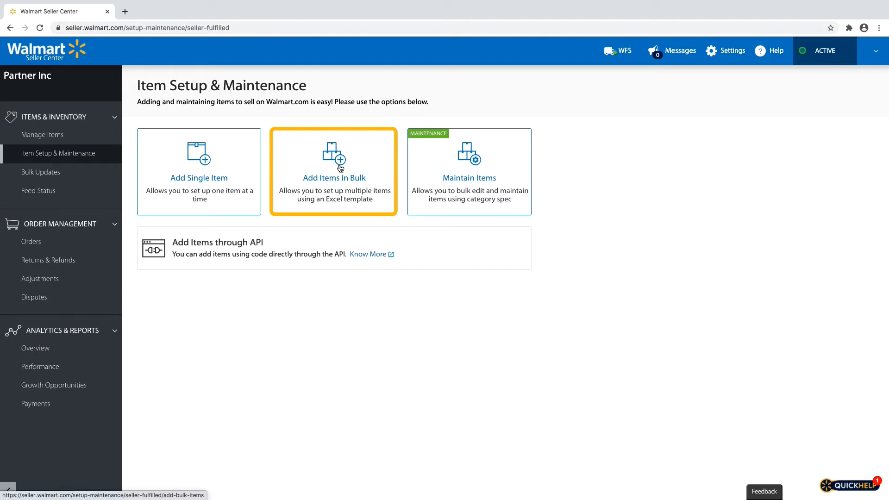
{"action": "left_click", "coordinate": [340, 168]}
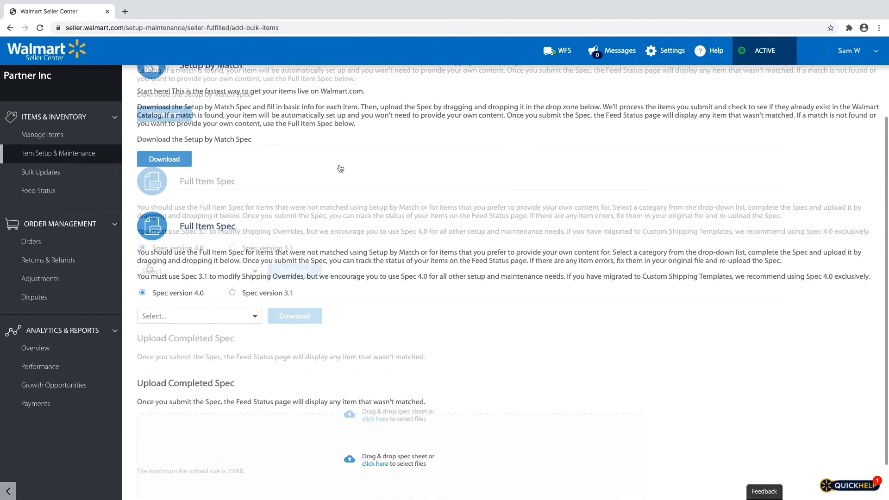
{"action": "left_click", "coordinate": [153, 271]}
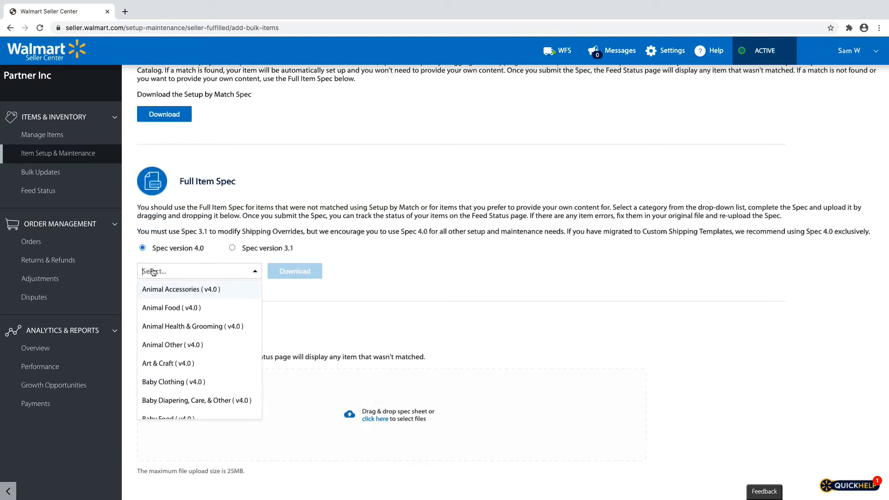
{"action": "left_click", "coordinate": [216, 381]}
{"action": "left_click", "coordinate": [292, 273]}
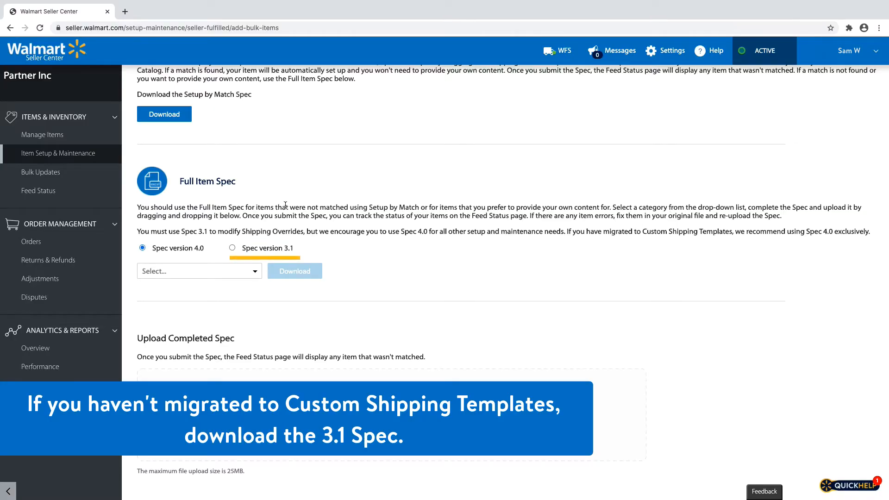
Step: Switch the Full Item Spec to version 3.1 and back to version 4.0
{"action": "left_click", "coordinate": [232, 248]}
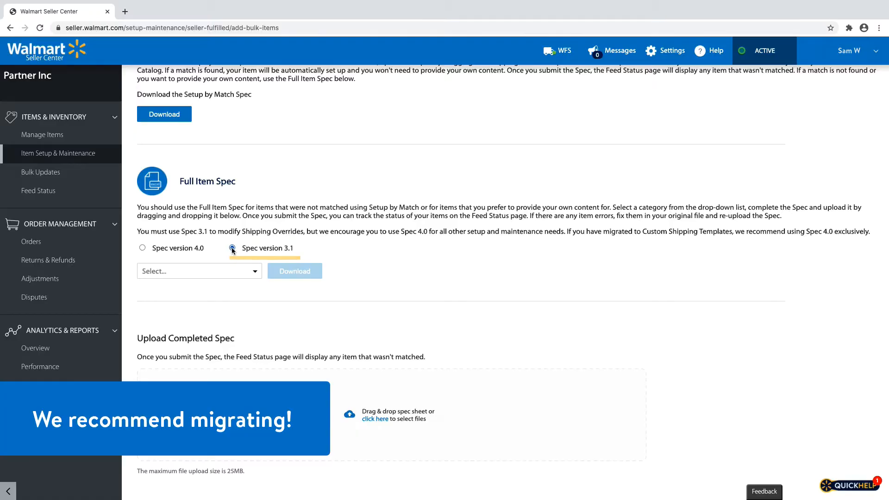
{"action": "left_click", "coordinate": [143, 249]}
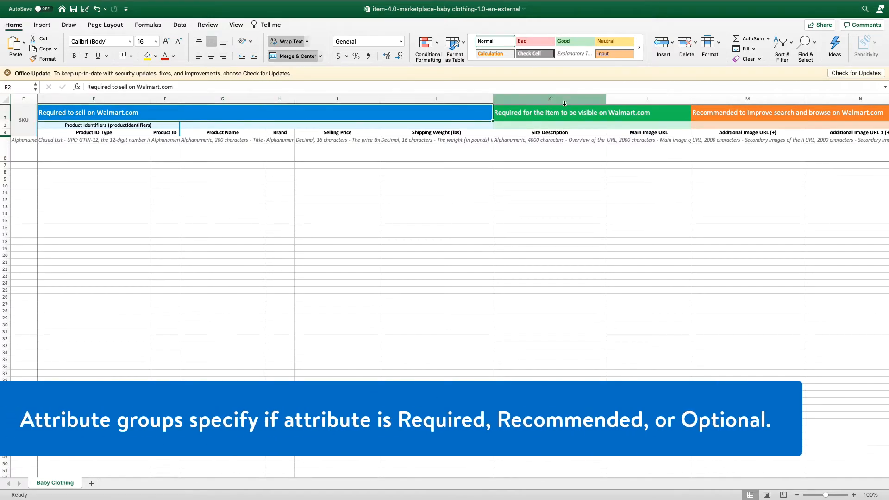
Step: Switch to the Baby Clothing spec in Excel and examine its attribute group headers and the Product Name definition
{"action": "left_click", "coordinate": [567, 106]}
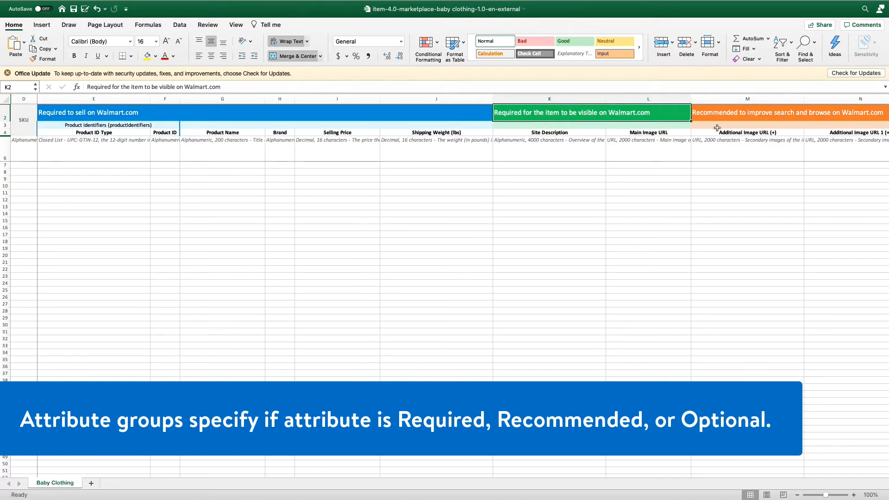
{"action": "scroll", "coordinate": [773, 118], "scroll_direction": "right", "scroll_amount": 3}
{"action": "left_click", "coordinate": [828, 114]}
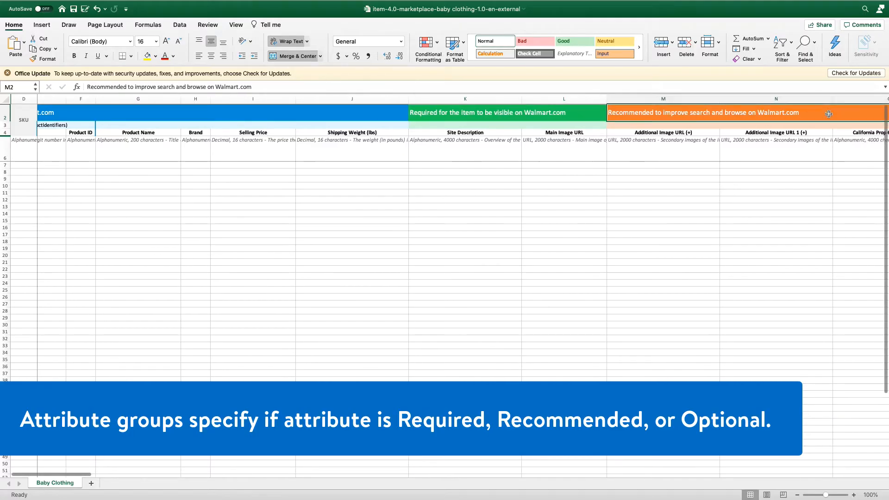
{"action": "scroll", "coordinate": [787, 114], "scroll_direction": "right", "scroll_amount": 15}
{"action": "left_click", "coordinate": [725, 114]}
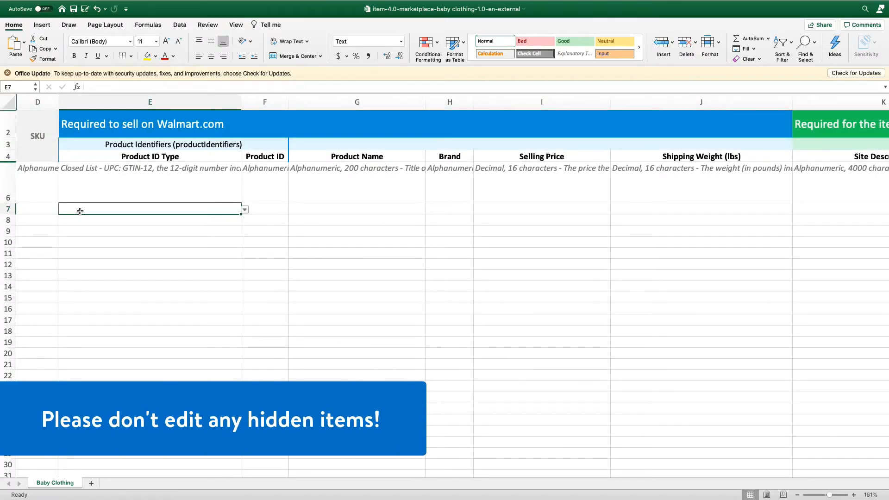
{"action": "left_click", "coordinate": [359, 157]}
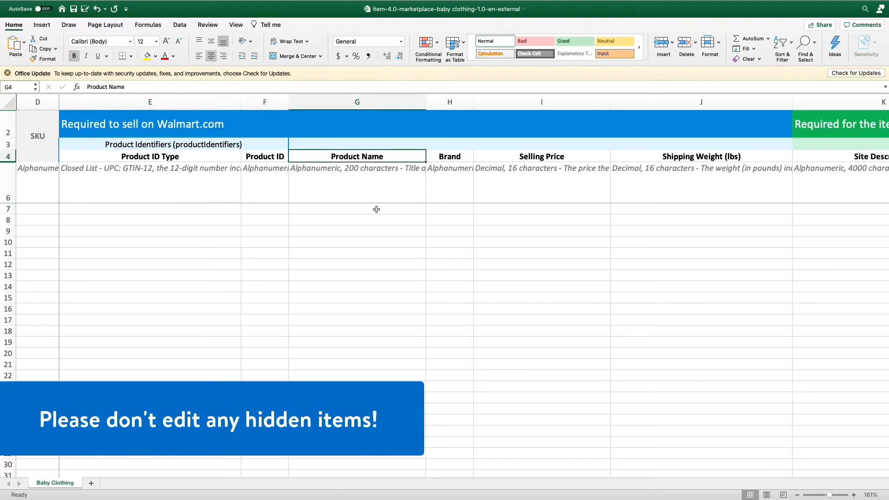
{"action": "left_click", "coordinate": [372, 191]}
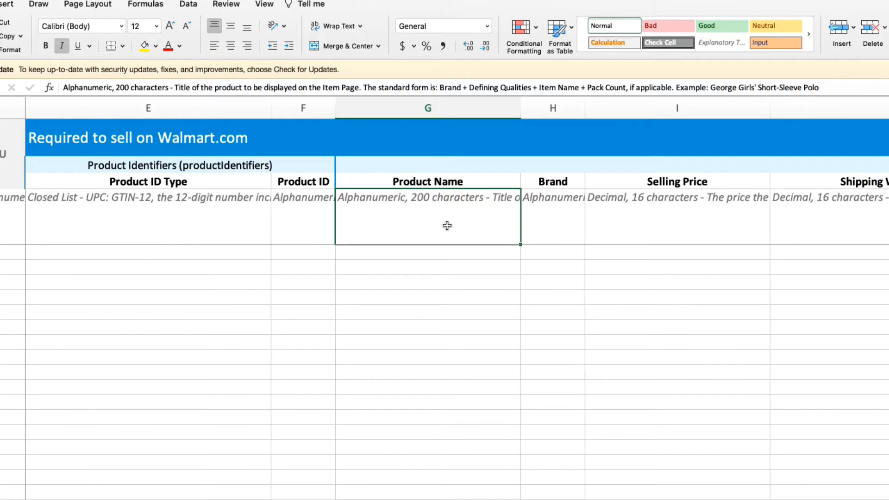
Step: Insert two blank columns directly after the Key Features 1 (+) column
{"action": "scroll", "coordinate": [447, 225], "scroll_direction": "right", "scroll_amount": 10}
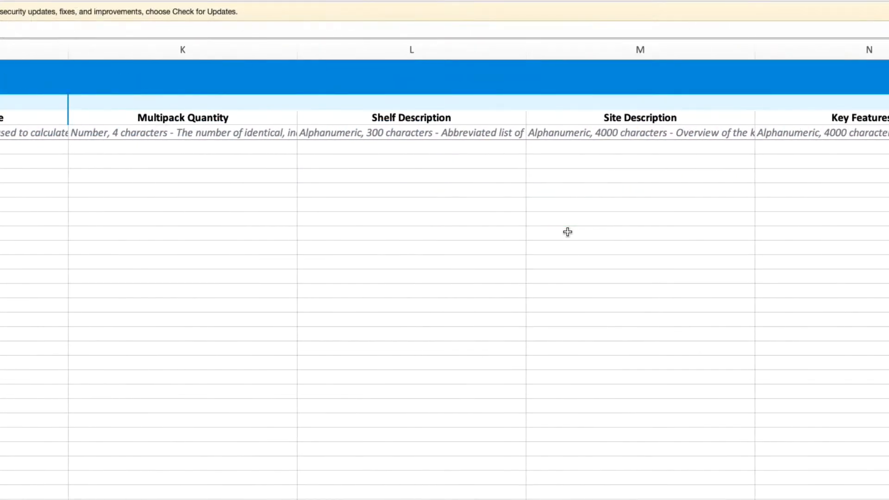
{"action": "left_click", "coordinate": [650, 119]}
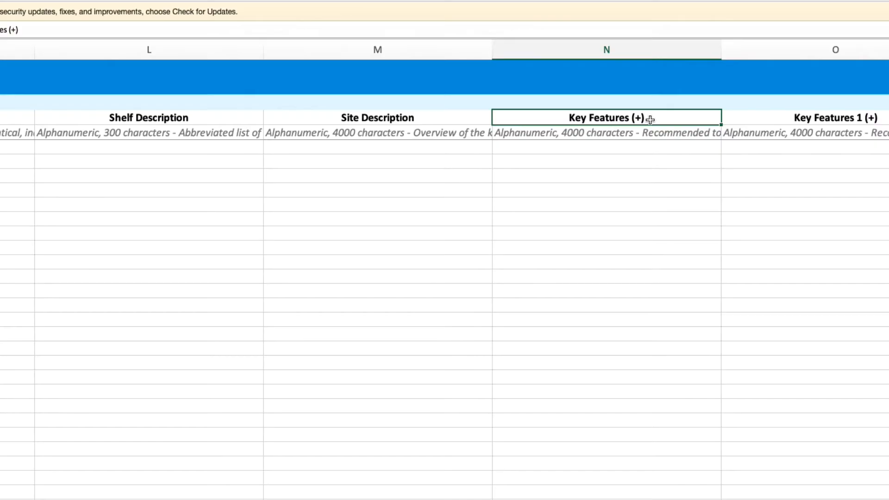
{"action": "scroll", "coordinate": [650, 119], "scroll_direction": "right", "scroll_amount": 5}
{"action": "right_click", "coordinate": [746, 50]}
{"action": "left_click", "coordinate": [782, 112]}
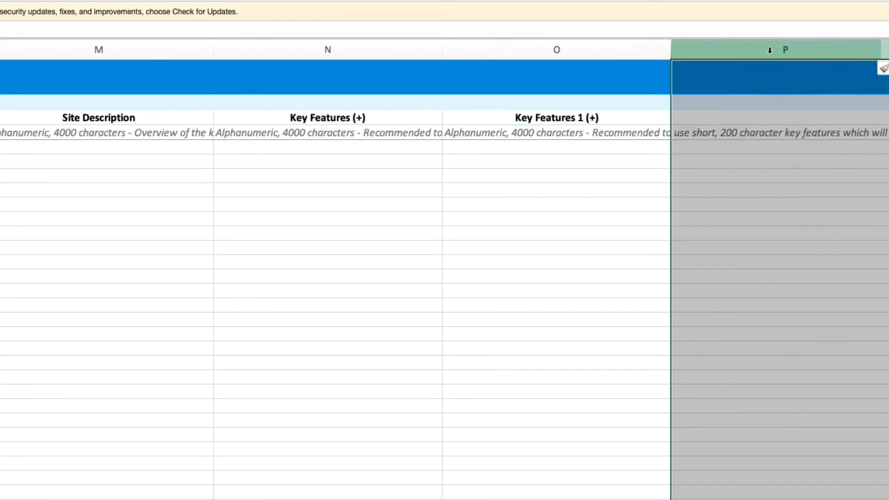
{"action": "right_click", "coordinate": [769, 50]}
{"action": "left_click", "coordinate": [799, 121]}
Step: Copy the Key Features 1 (+) header, definition and cells below from column O into new columns P and Q
{"action": "left_click", "coordinate": [624, 114]}
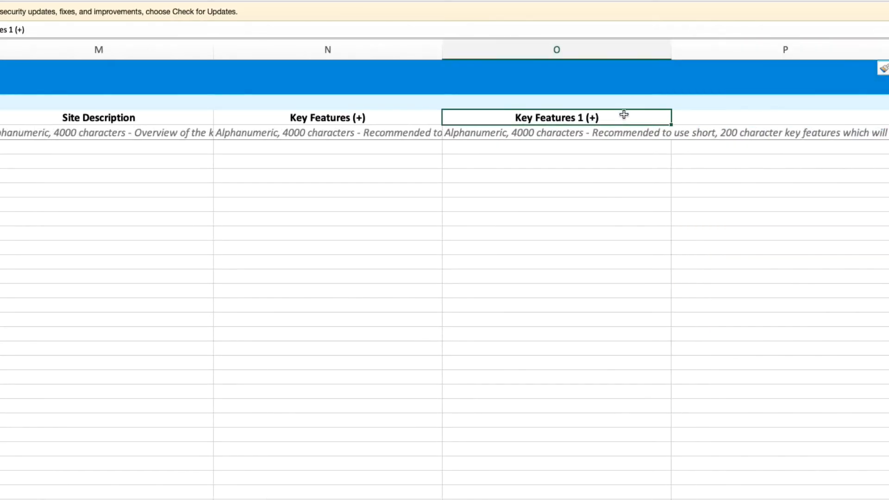
{"action": "left_click_drag", "start_coordinate": [619, 103], "coordinate": [615, 251]}
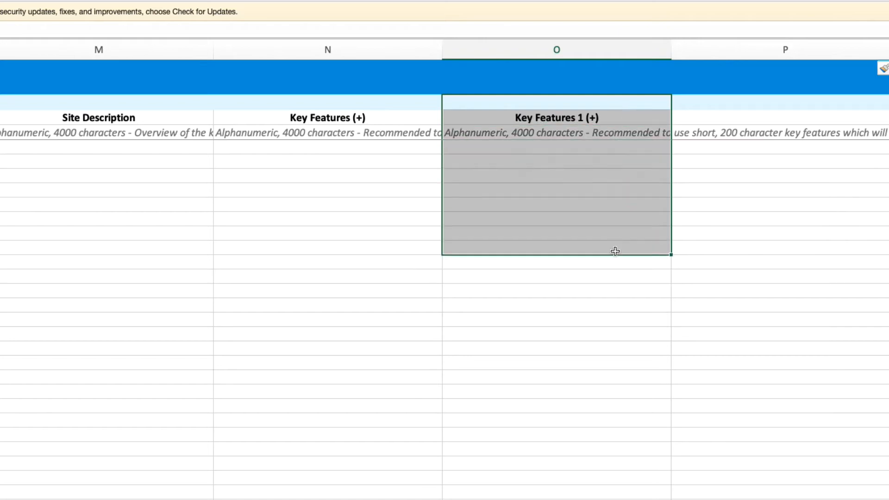
{"action": "key", "text": "super+c"}
{"action": "left_click", "coordinate": [720, 105]}
{"action": "key", "text": "super+v"}
{"action": "scroll", "coordinate": [721, 105], "scroll_direction": "right", "scroll_amount": 5}
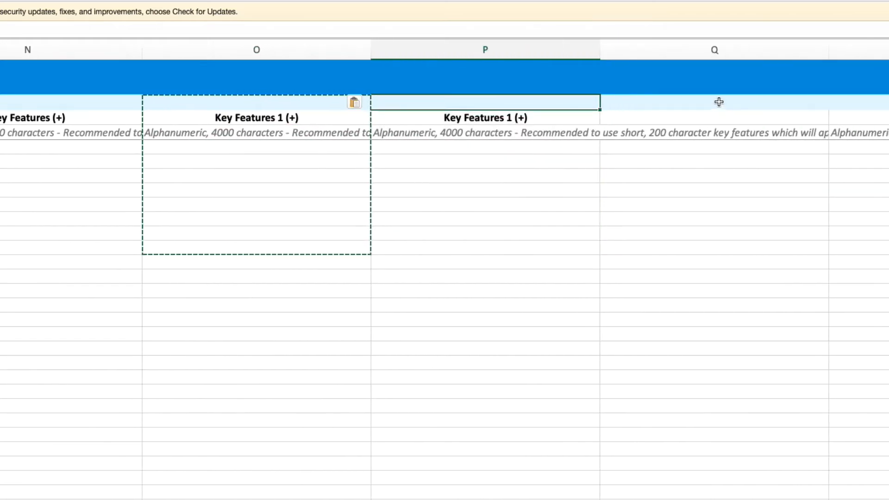
{"action": "left_click", "coordinate": [718, 102]}
{"action": "key", "text": "super+v"}
{"action": "left_click", "coordinate": [535, 147]}
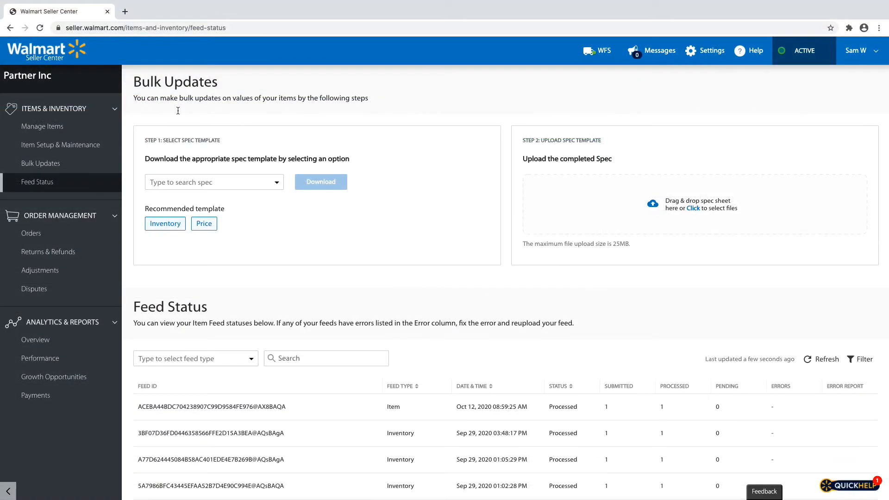
Step: Switch to the Seller Center Feed Status page and open file selection for uploading the completed spec
{"action": "left_click", "coordinate": [696, 213]}
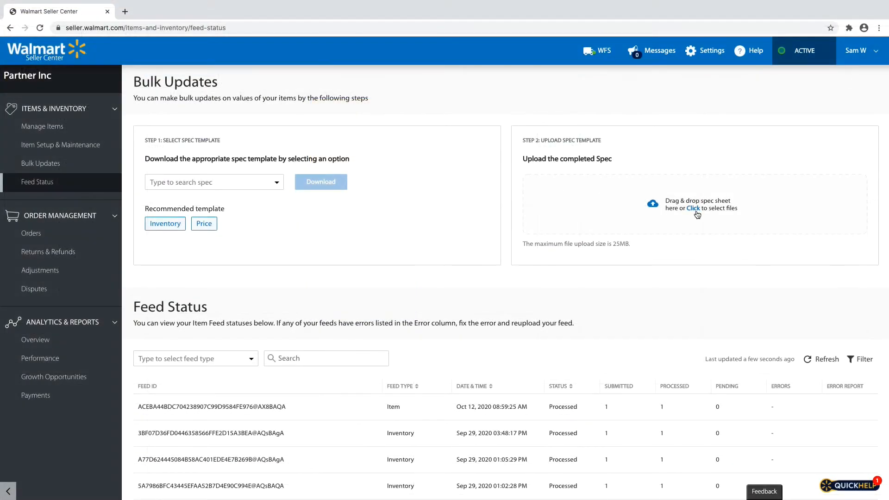
{"action": "left_click", "coordinate": [694, 209]}
{"action": "left_click", "coordinate": [696, 212]}
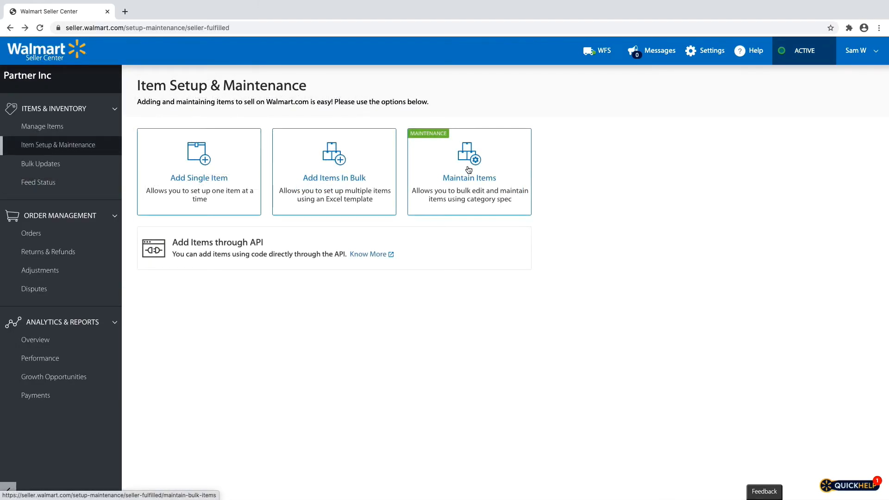
Step: Go to bulk item maintenance and download the Baby Clothing (v4.0) category spec
{"action": "left_click", "coordinate": [468, 170]}
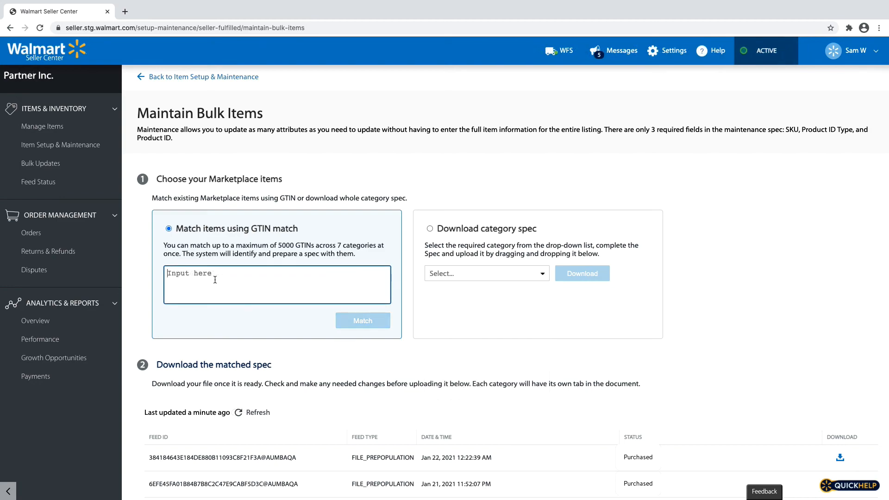
{"action": "left_click", "coordinate": [535, 277]}
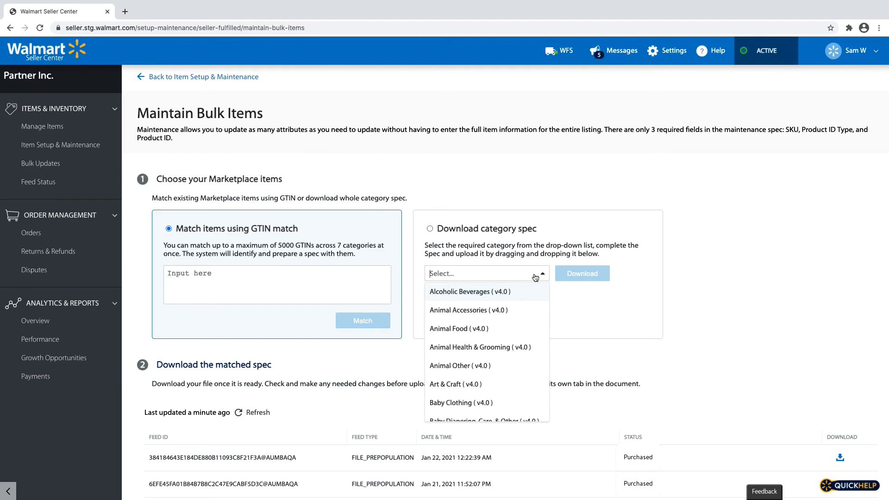
{"action": "left_click", "coordinate": [510, 404]}
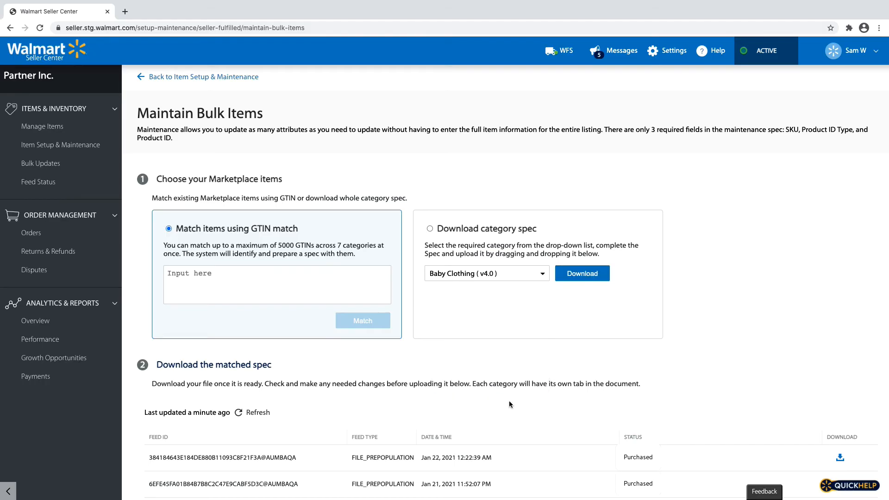
{"action": "left_click", "coordinate": [582, 277]}
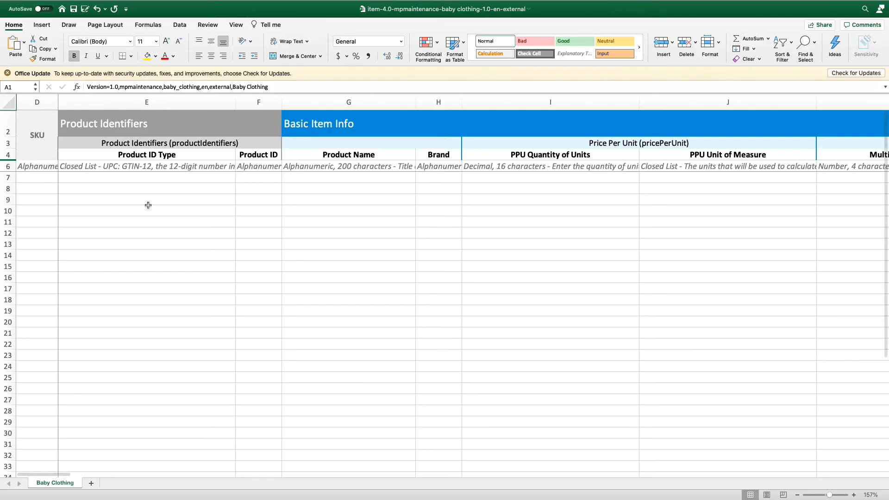
Step: Switch to the maintenance spec in Excel and check the Product ID Type, Product ID and Product Name cells in row 7
{"action": "left_click", "coordinate": [153, 180]}
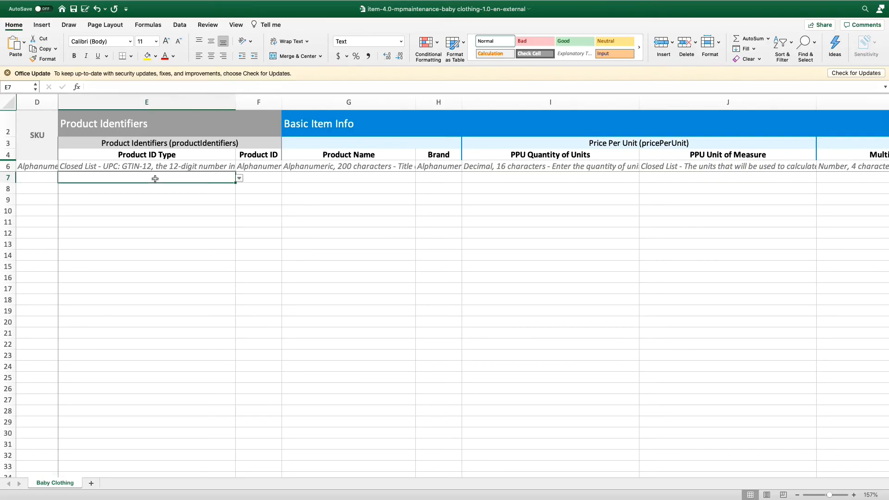
{"action": "left_click", "coordinate": [258, 177]}
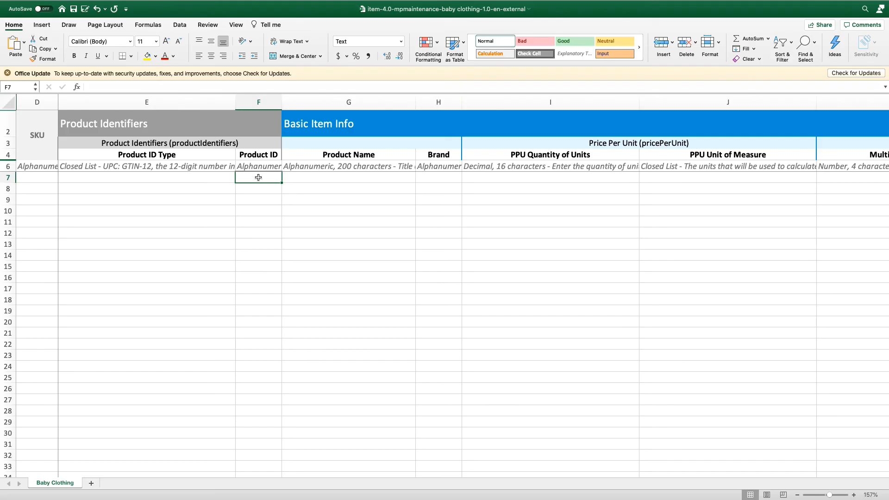
{"action": "left_click", "coordinate": [309, 179]}
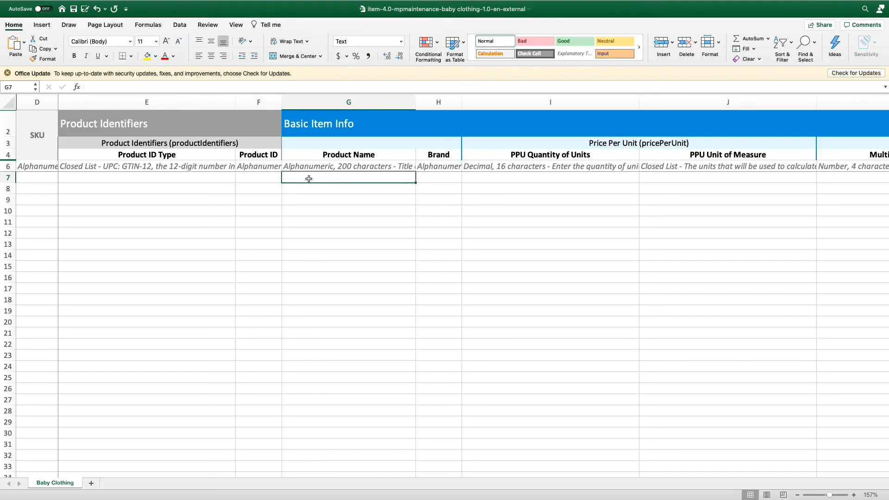
Step: Delete the selected attribute columns from column Q onward in the maintenance spec
{"action": "left_click_drag", "start_coordinate": [444, 97], "coordinate": [516, 96]}
{"action": "left_click_drag", "start_coordinate": [516, 95], "coordinate": [886, 124]}
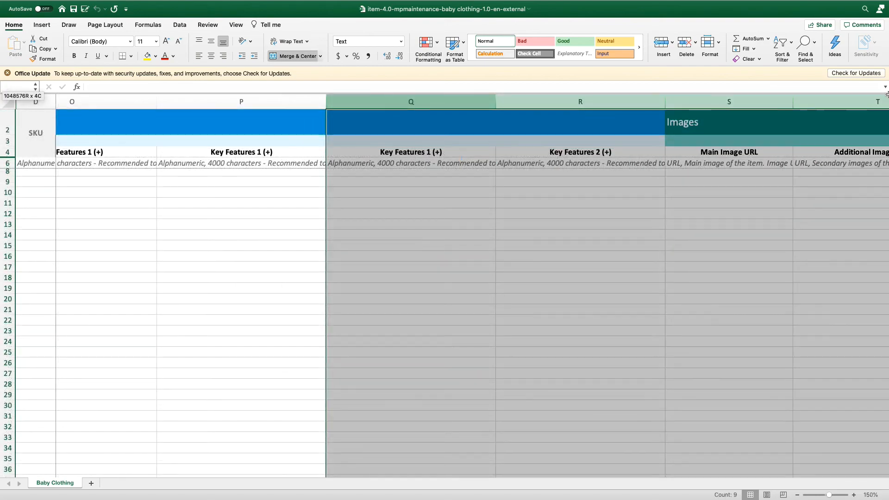
{"action": "right_click", "coordinate": [595, 101]}
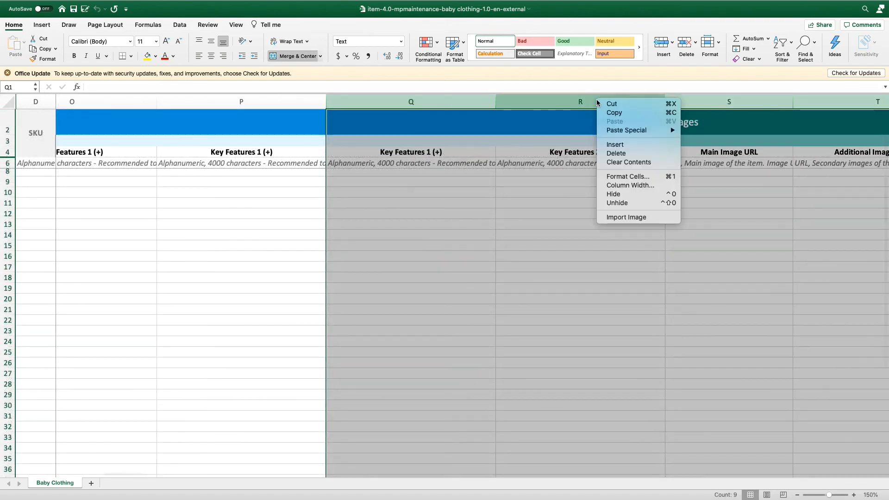
{"action": "left_click", "coordinate": [637, 155]}
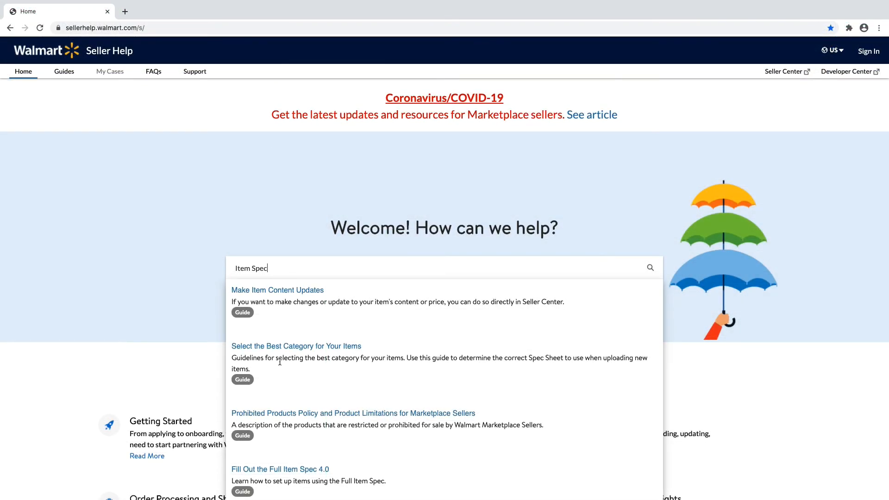
Step: Open the "Fill Out the Full Item Spec 4.0" guide in Walmart Seller Help and read its download instructions
{"action": "left_click", "coordinate": [277, 469]}
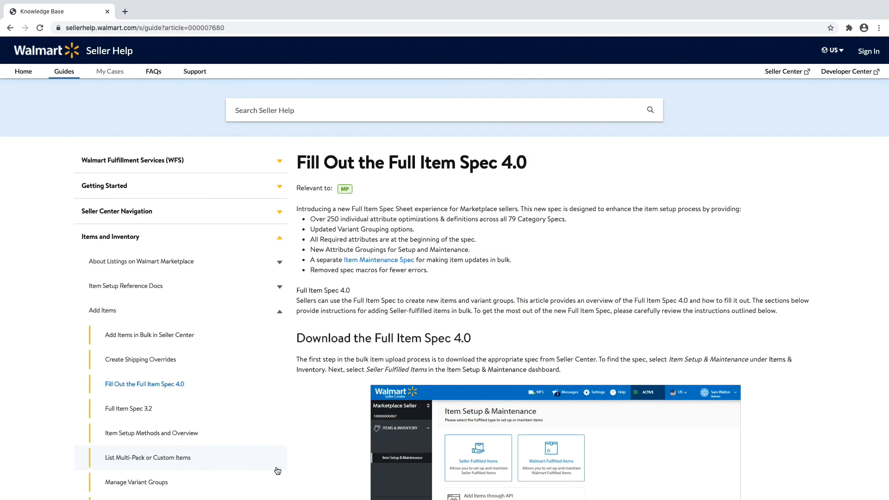
{"action": "scroll", "coordinate": [314, 465], "scroll_direction": "down", "scroll_amount": 15}
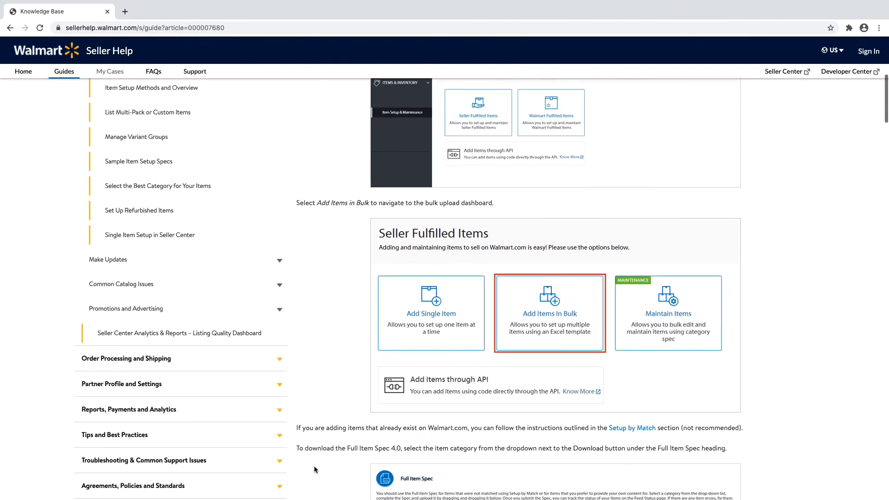